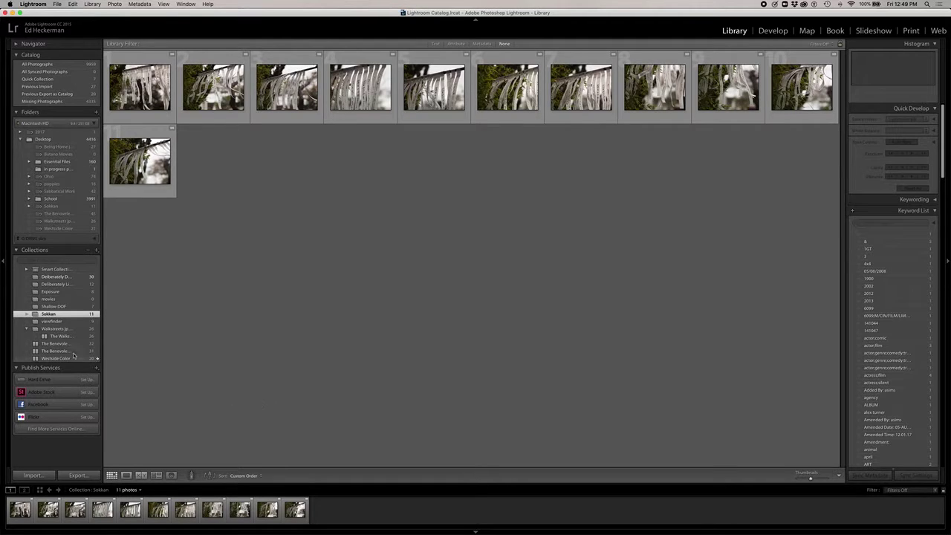
Step: Try swapping the first two photos in the Sokkan collection's custom order, and open the collection in the Slideshow module
drag(148, 88, 227, 89)
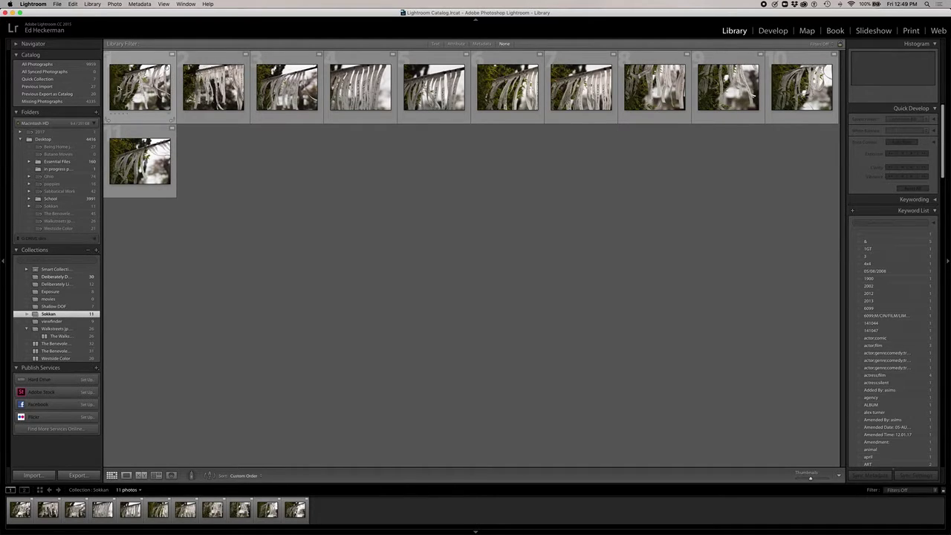
click(252, 146)
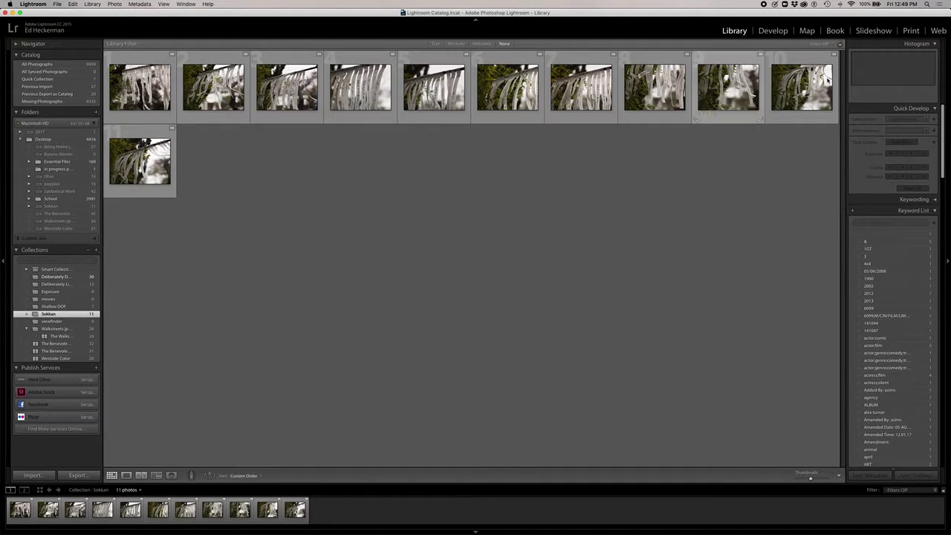
click(877, 32)
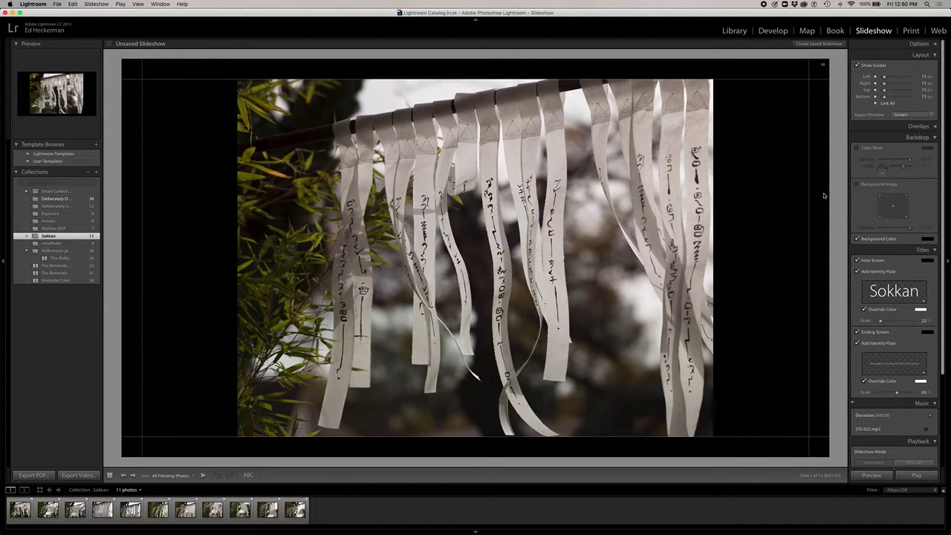
Step: Try a 4:3 aspect preview with all four slide margins at 0 px, and return the preview to Screen
click(933, 119)
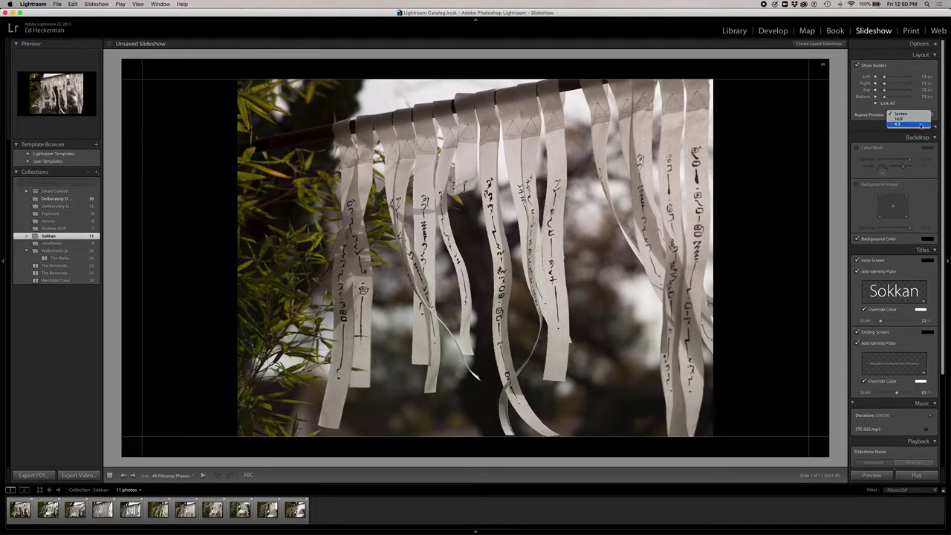
click(921, 126)
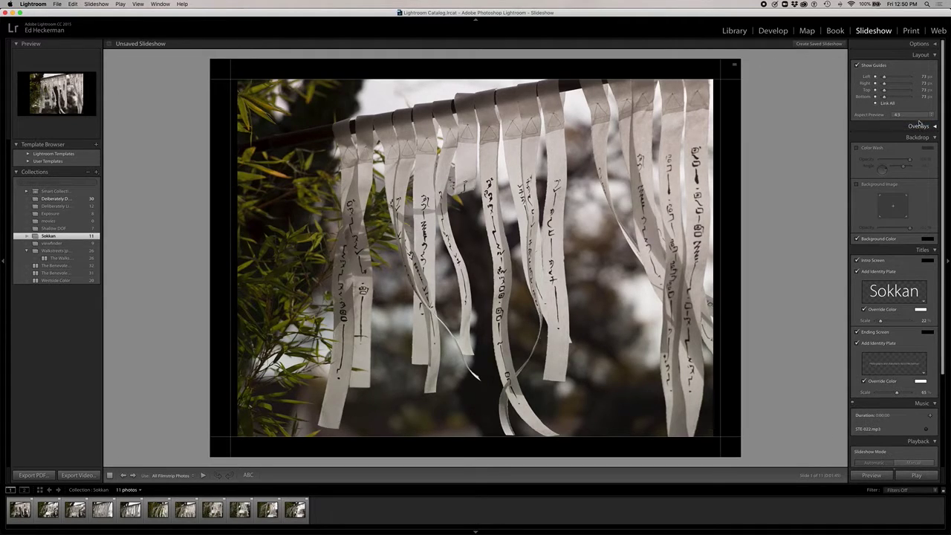
drag(884, 78, 877, 78)
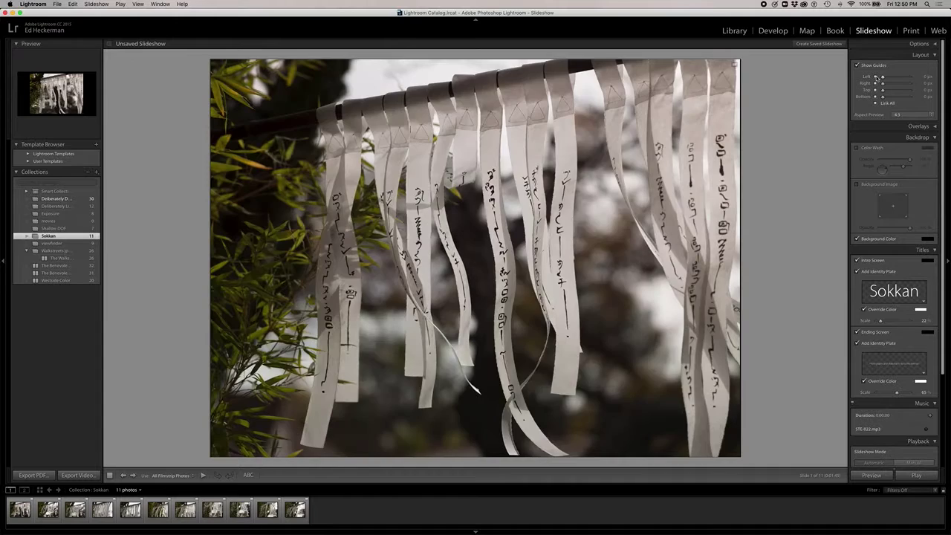
click(928, 116)
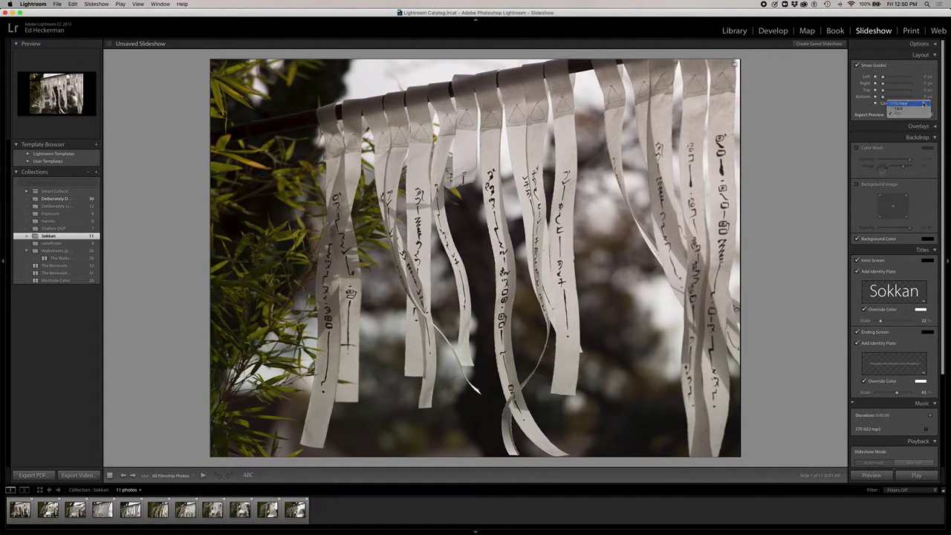
click(923, 104)
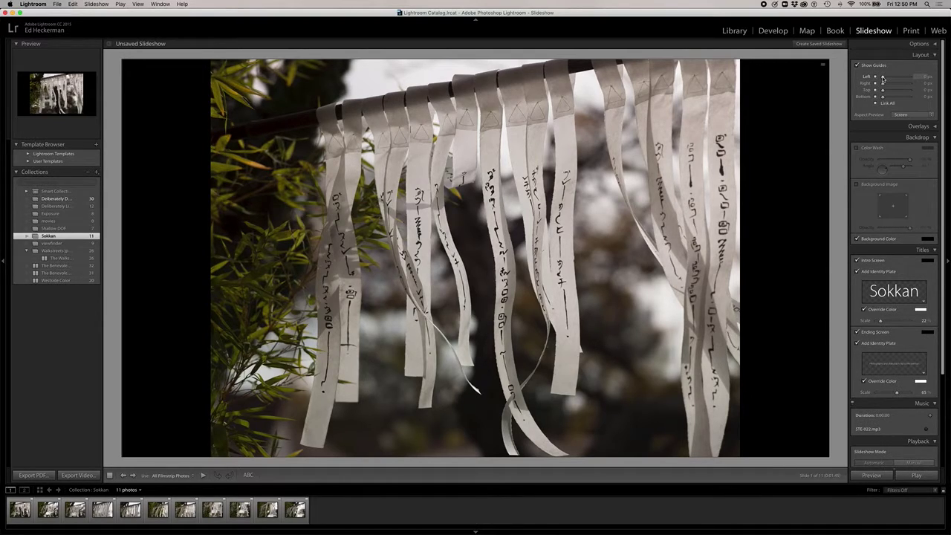
Step: Set all four linked slide margins to 60 px
drag(882, 79, 884, 79)
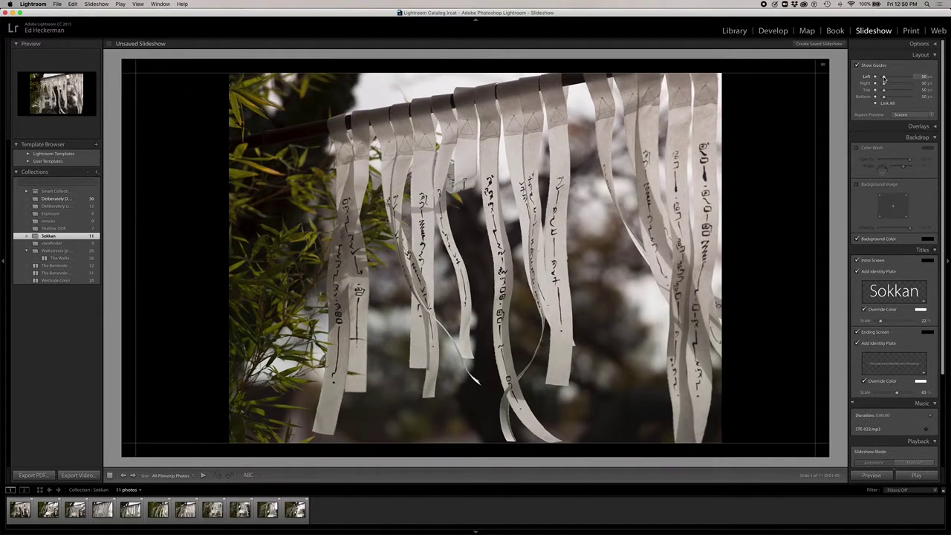
drag(882, 78, 884, 78)
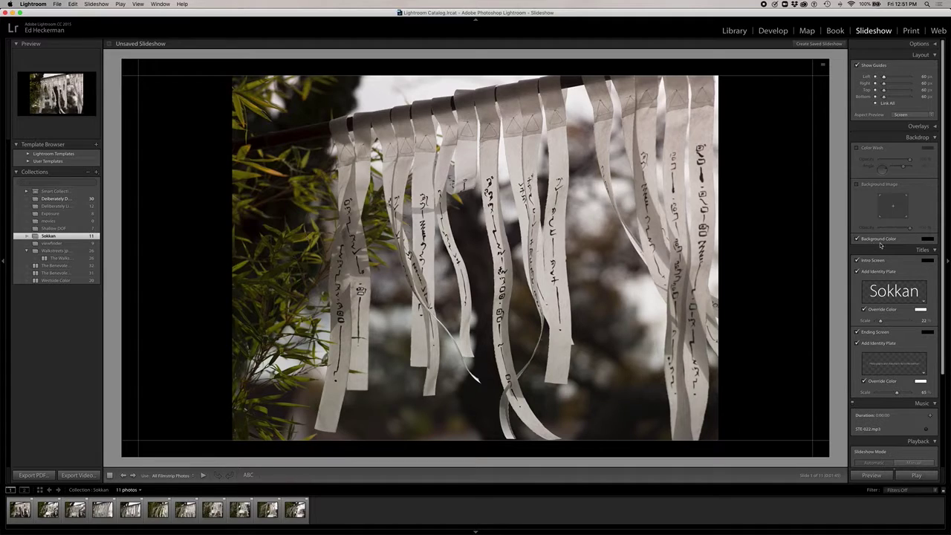
Step: Try white, grey and red as the slide background color, and return it to black
click(926, 239)
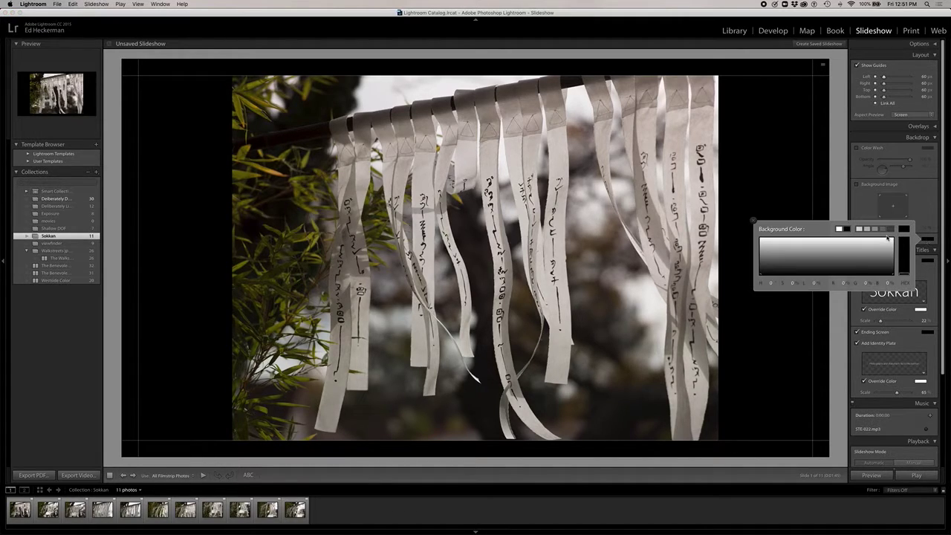
click(840, 228)
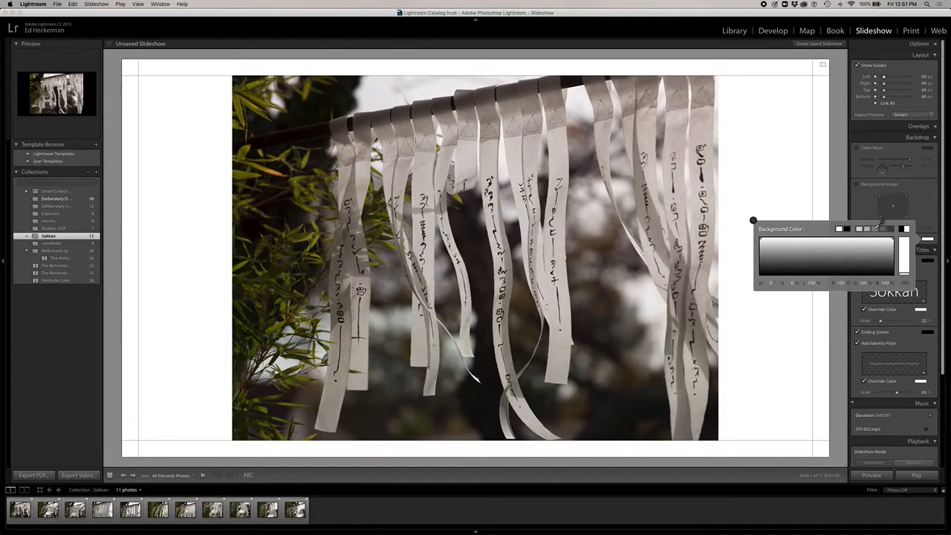
click(881, 228)
click(905, 242)
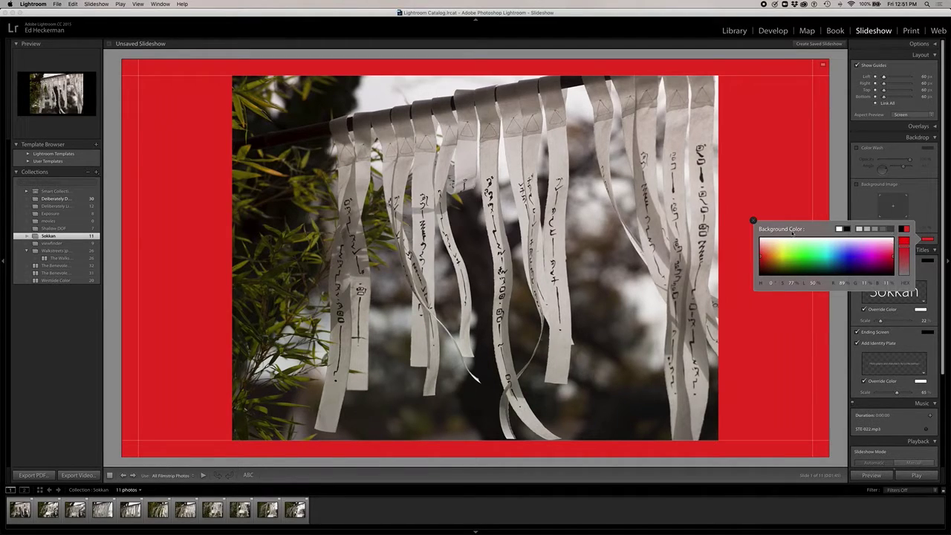
click(847, 228)
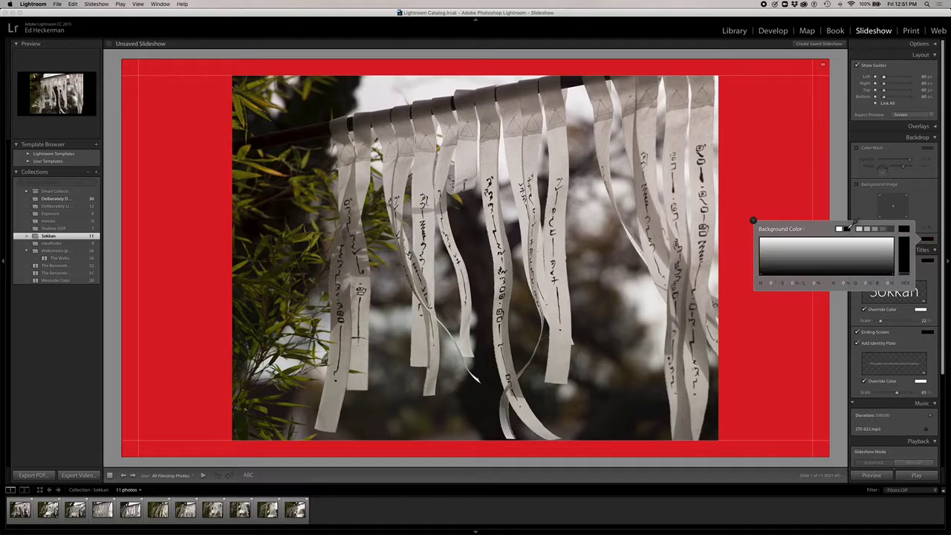
click(754, 221)
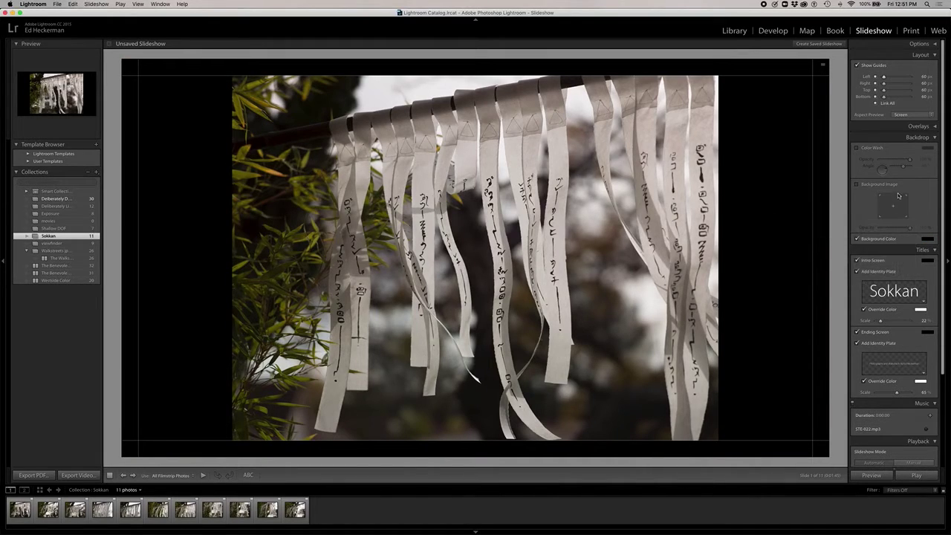
click(882, 150)
click(857, 148)
click(857, 184)
click(858, 184)
Step: Examine the intro screen's identity plate text and font settings, closing the editor without changes
scroll(913, 278, down, 2)
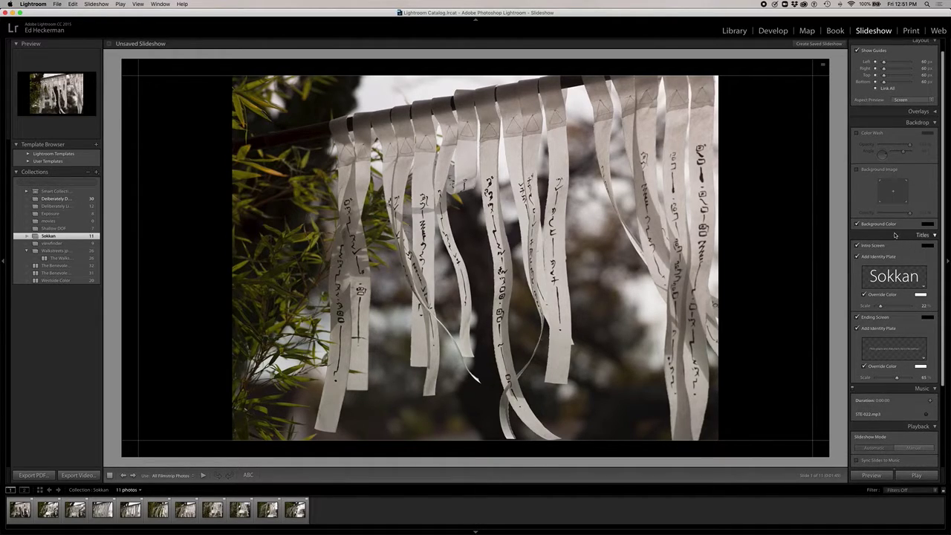
click(911, 280)
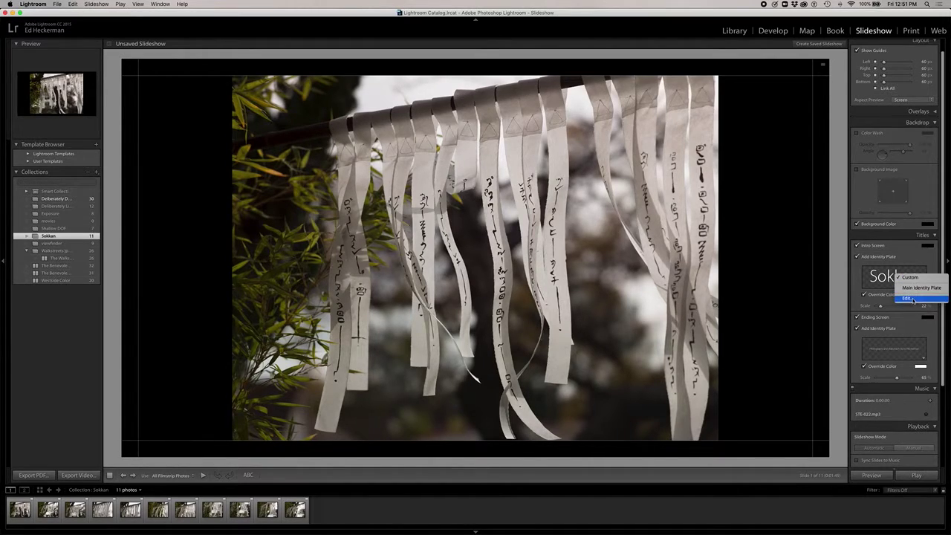
click(911, 299)
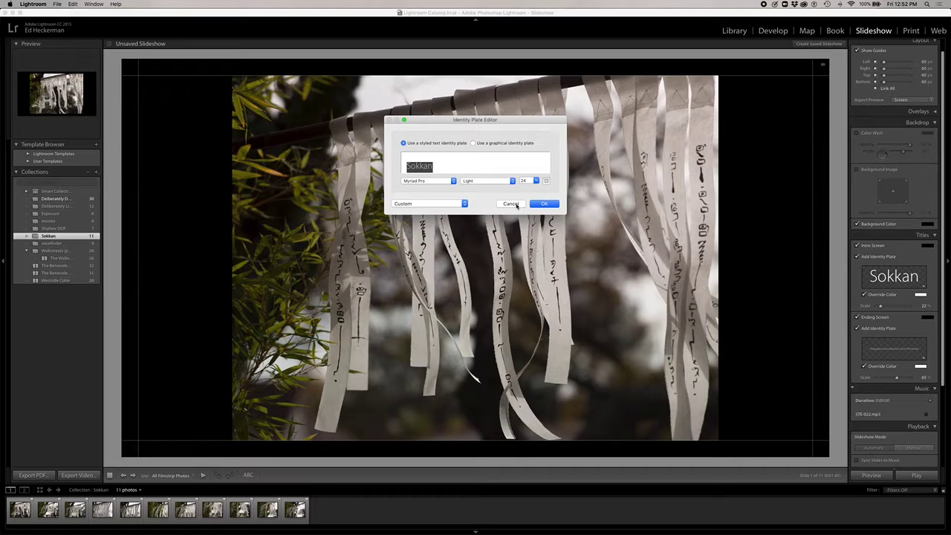
click(517, 207)
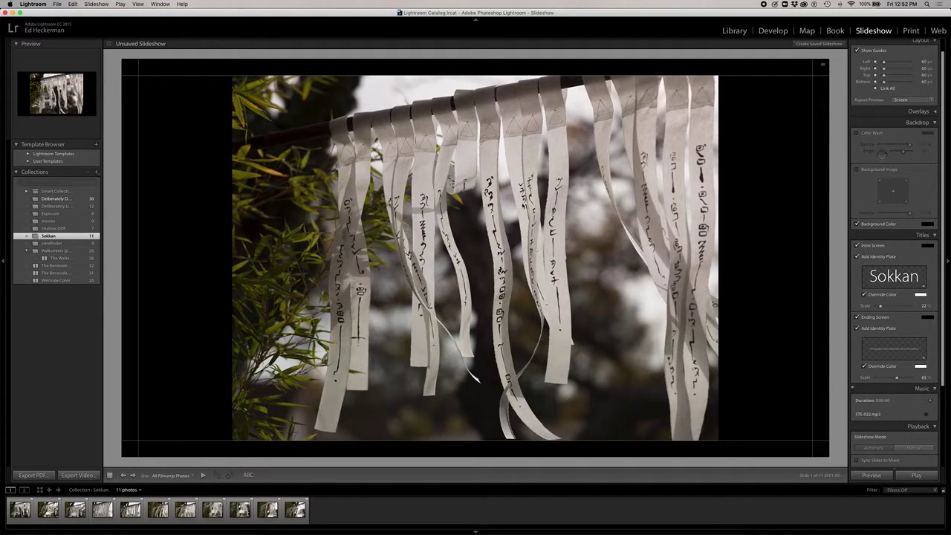
Step: Review the intro title's scale and the ending screen's identity plate text, closing the editor without changes
scroll(877, 349, down, 3)
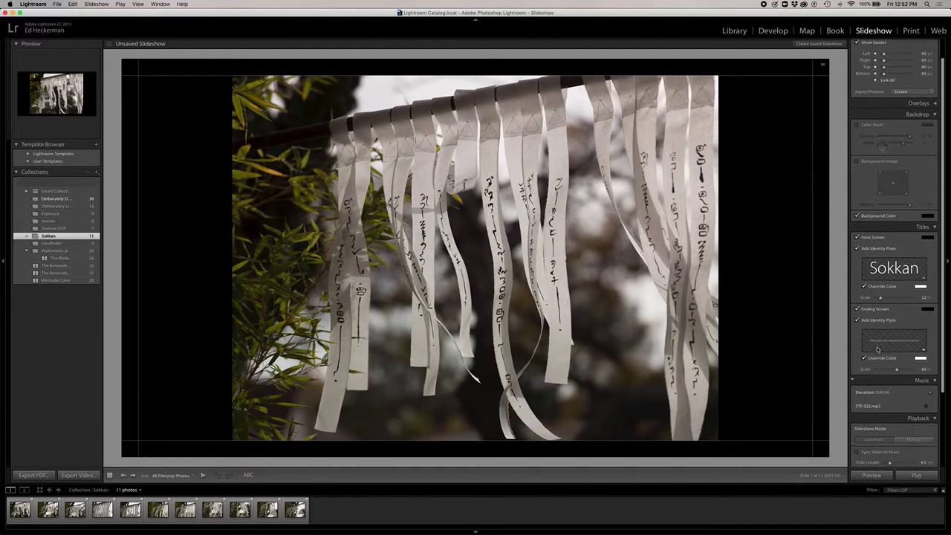
scroll(877, 349, down, 2)
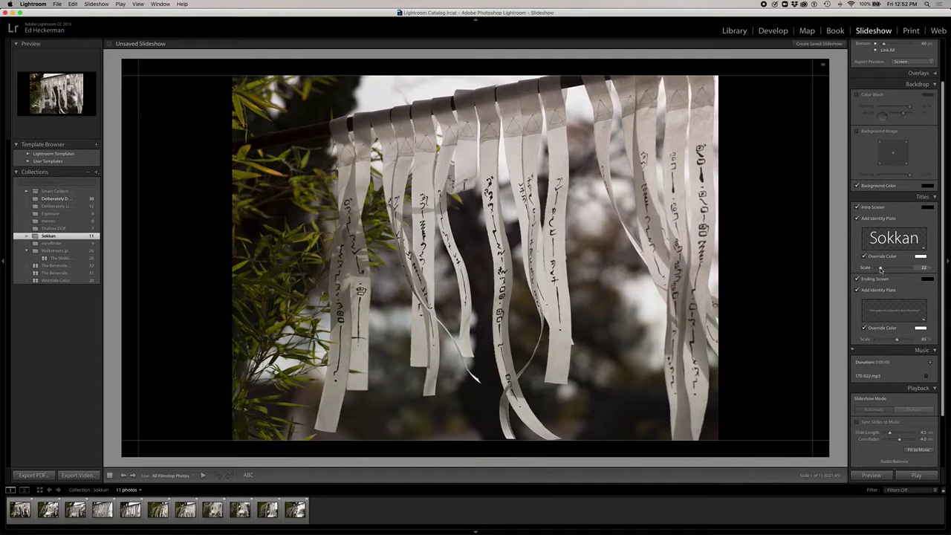
mouse_move(881, 269)
mouse_down()
mouse_move(890, 270)
mouse_move(881, 270)
mouse_up()
scroll(906, 292, down, 2)
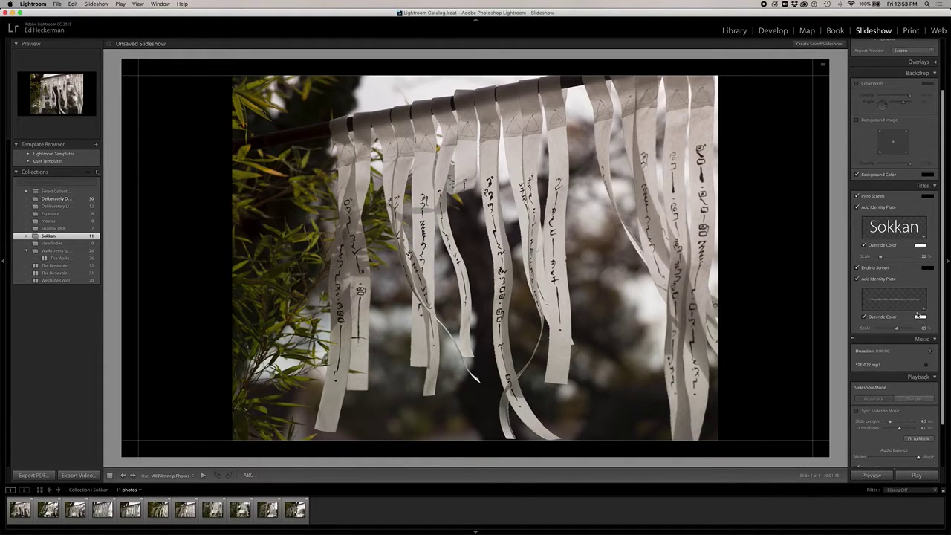
click(910, 304)
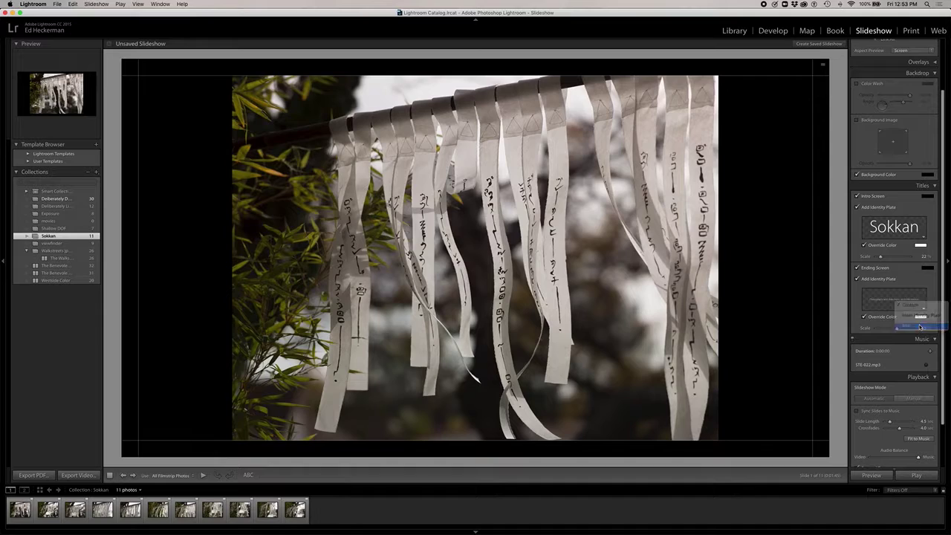
click(921, 327)
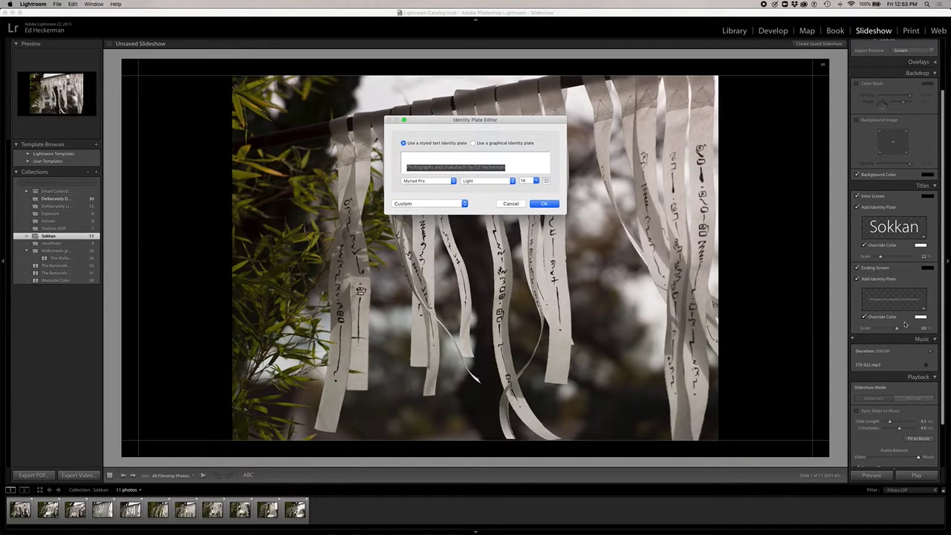
click(511, 204)
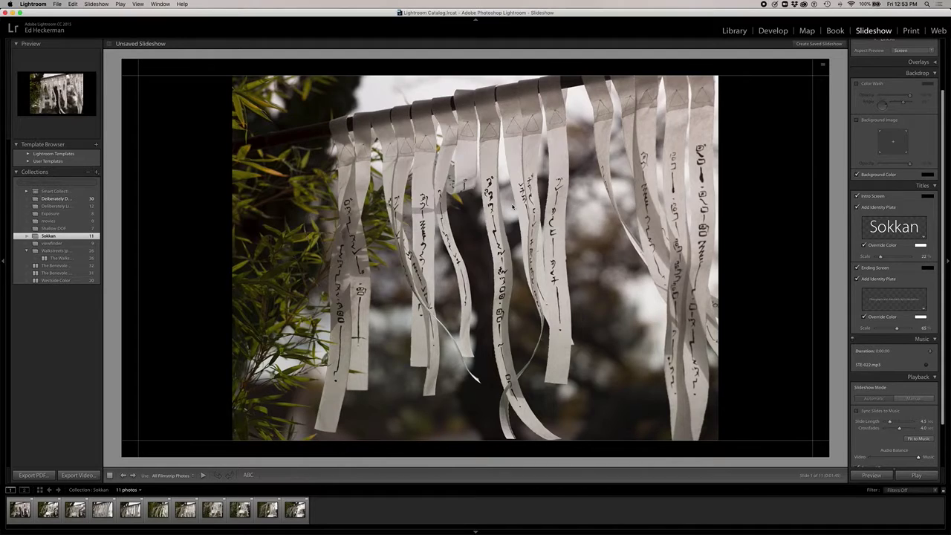
Step: Browse the Desktop for a slideshow music file, and close the file chooser without adding one
scroll(902, 318, down, 2)
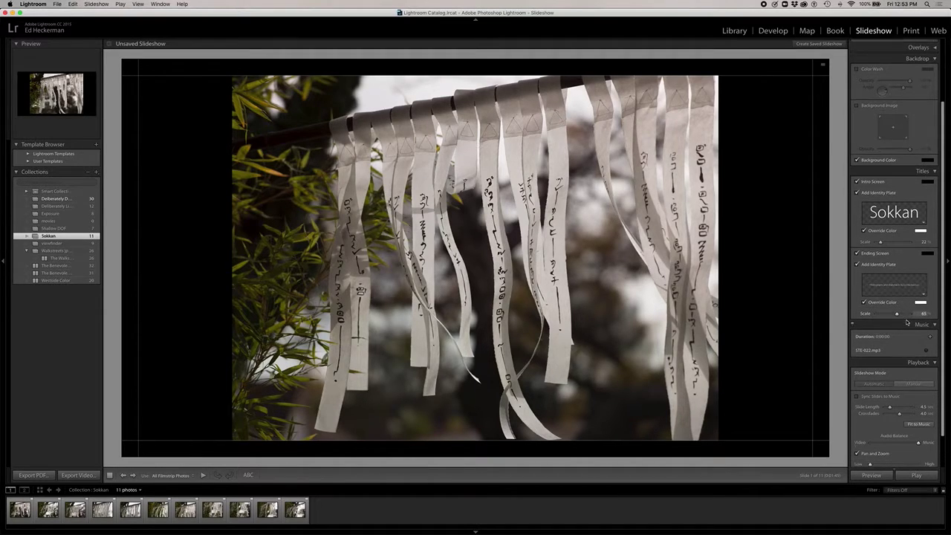
scroll(910, 315, down, 3)
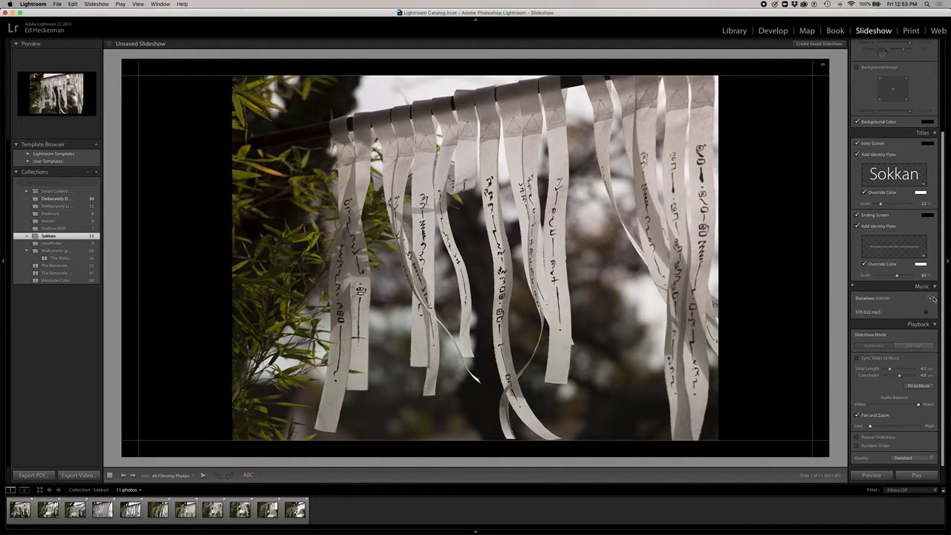
click(930, 299)
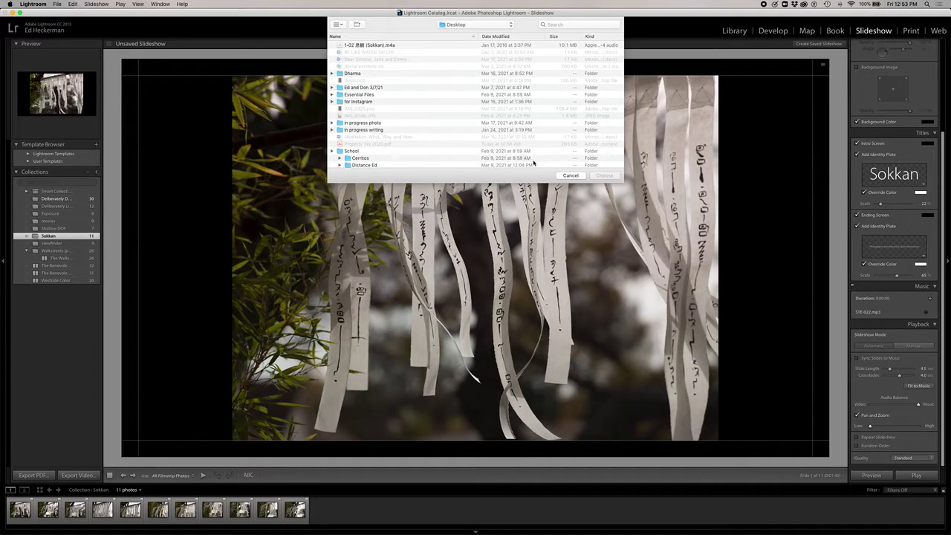
click(570, 176)
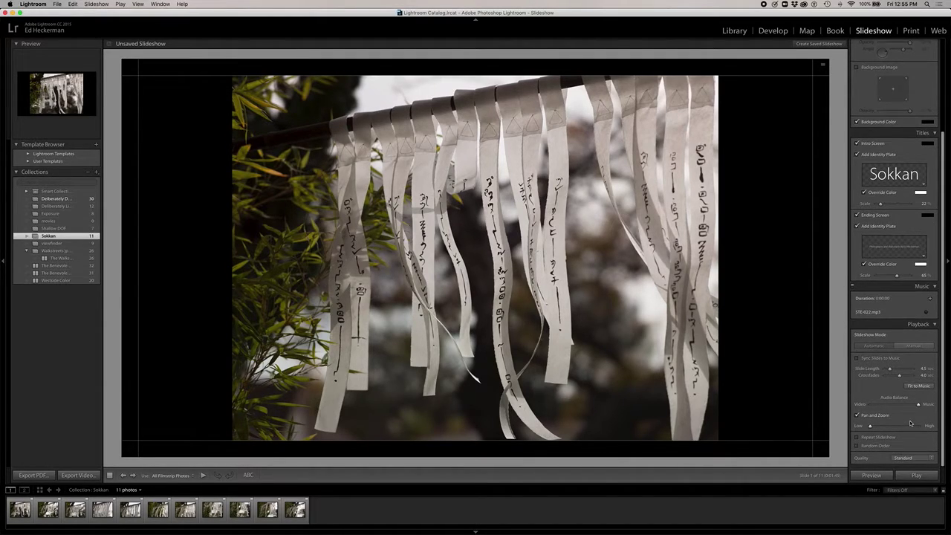
Step: Set the slideshow's playback quality to High
click(858, 437)
click(930, 459)
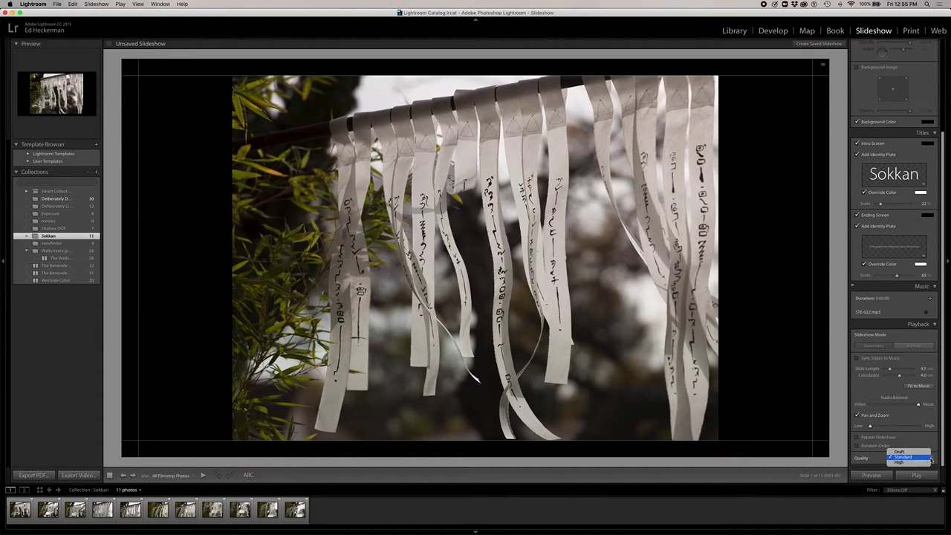
click(928, 463)
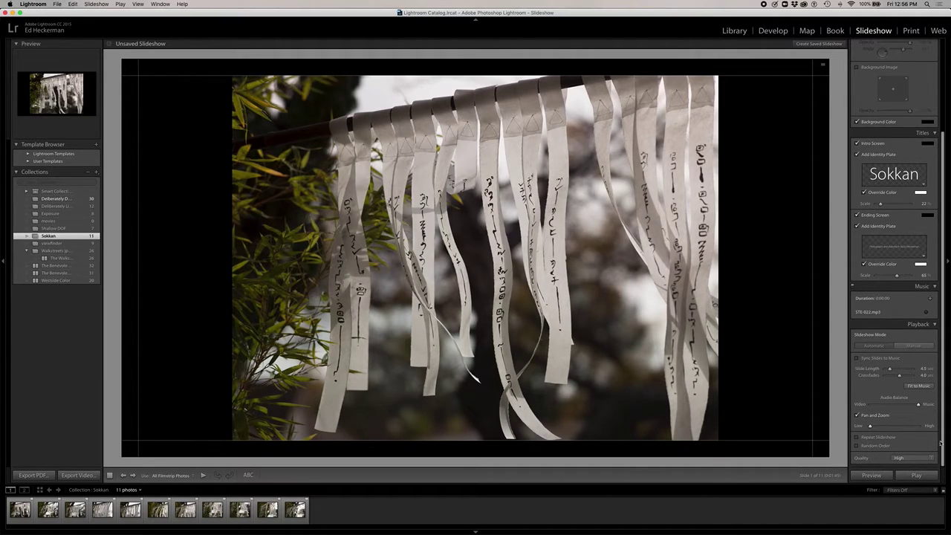
Step: Play the slideshow full screen without its missing music file, and exit playback
click(916, 475)
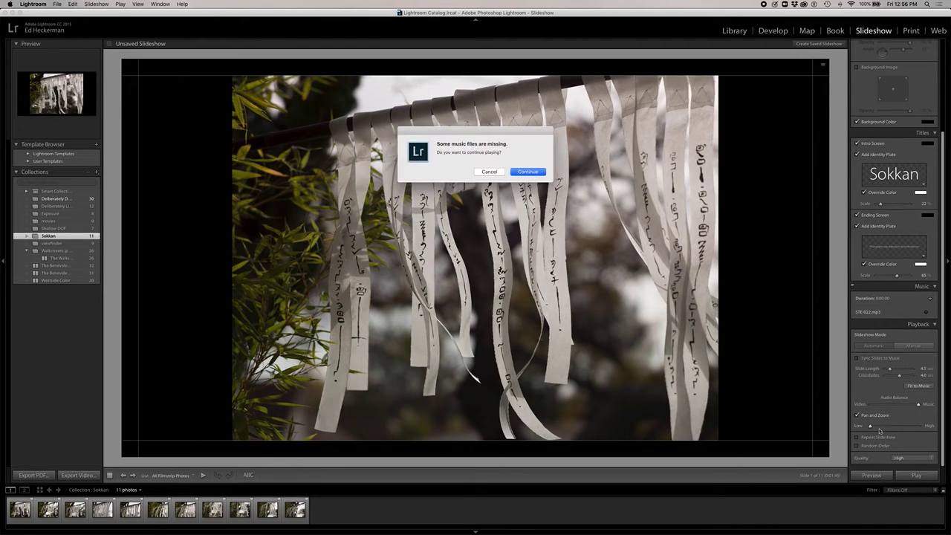
click(534, 174)
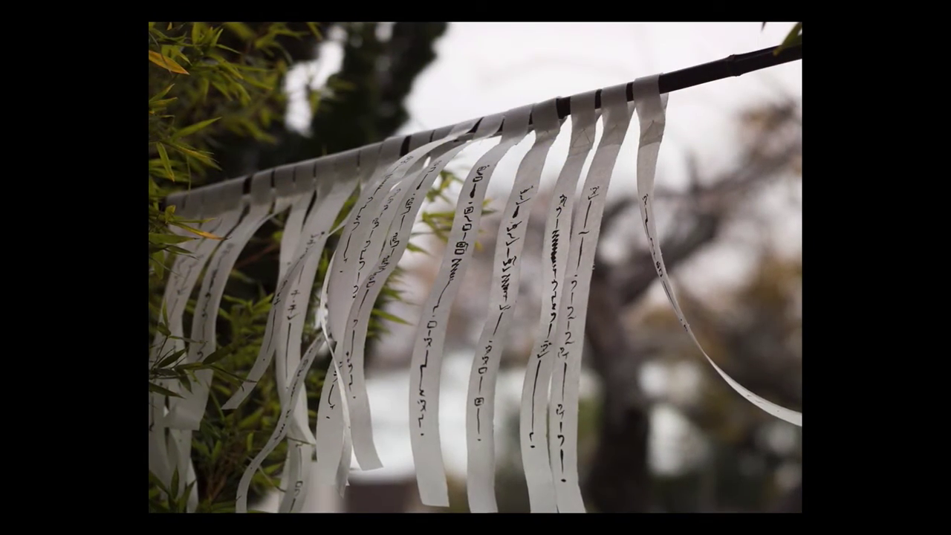
key(Escape)
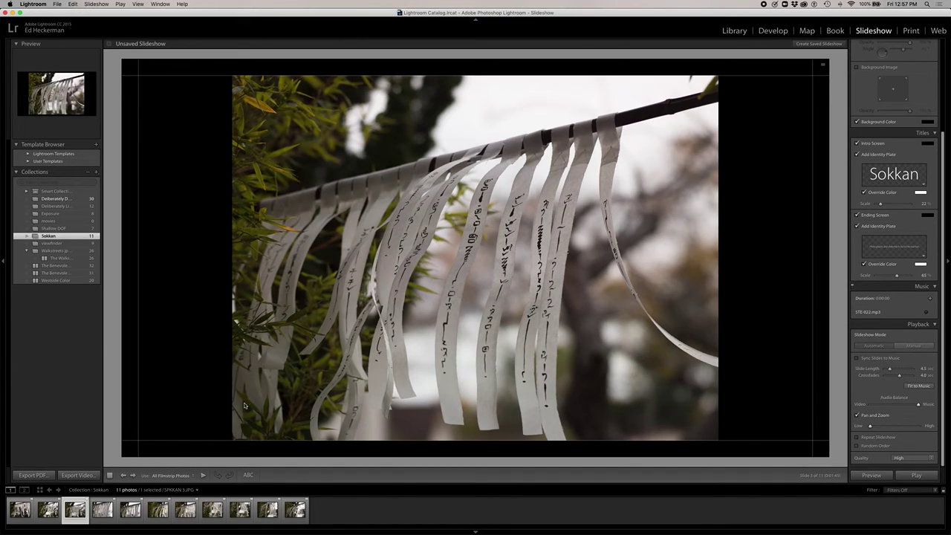
Step: Examine the video preset choices for exporting the slideshow as a video, and cancel the export
click(87, 475)
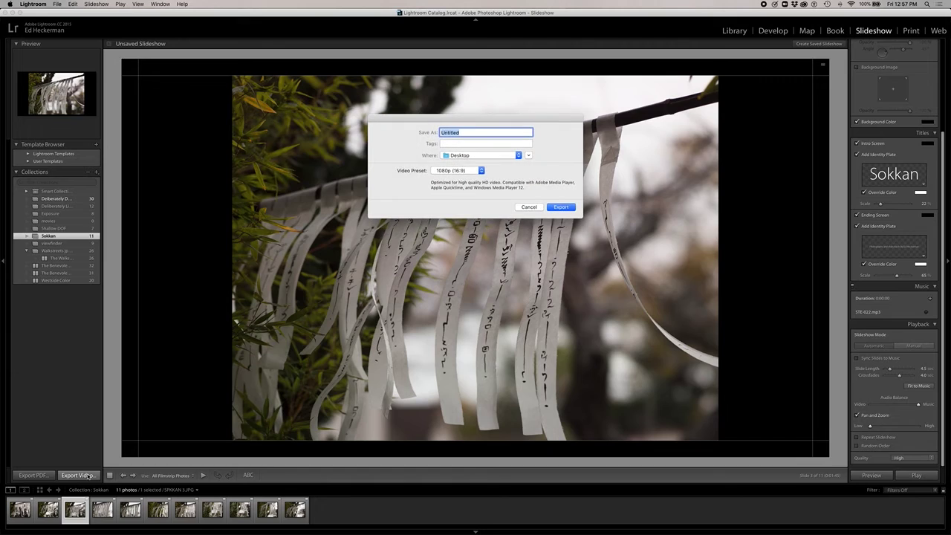
click(480, 171)
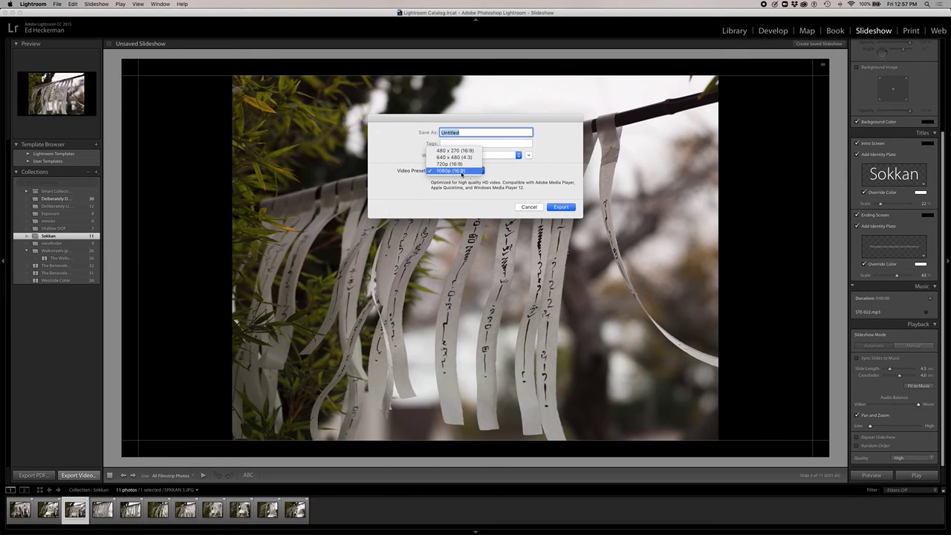
click(529, 208)
click(531, 207)
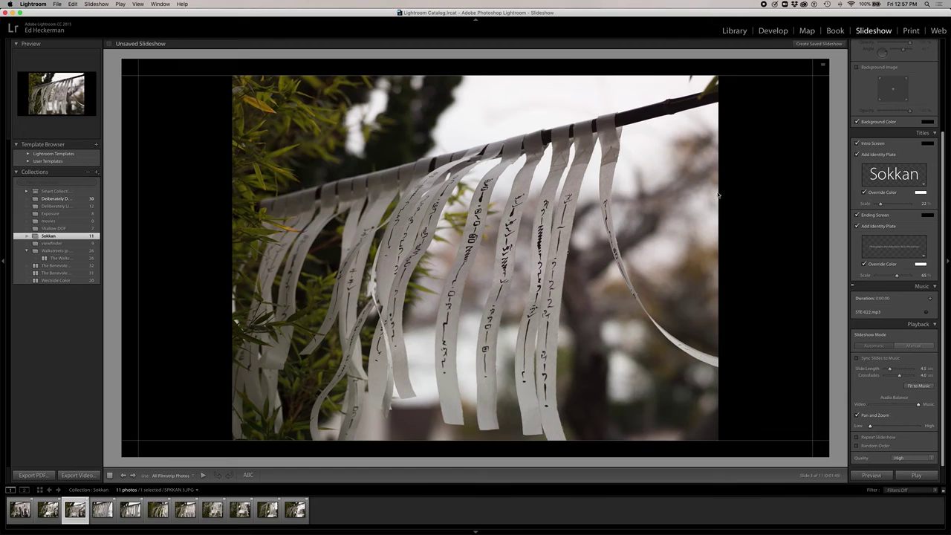